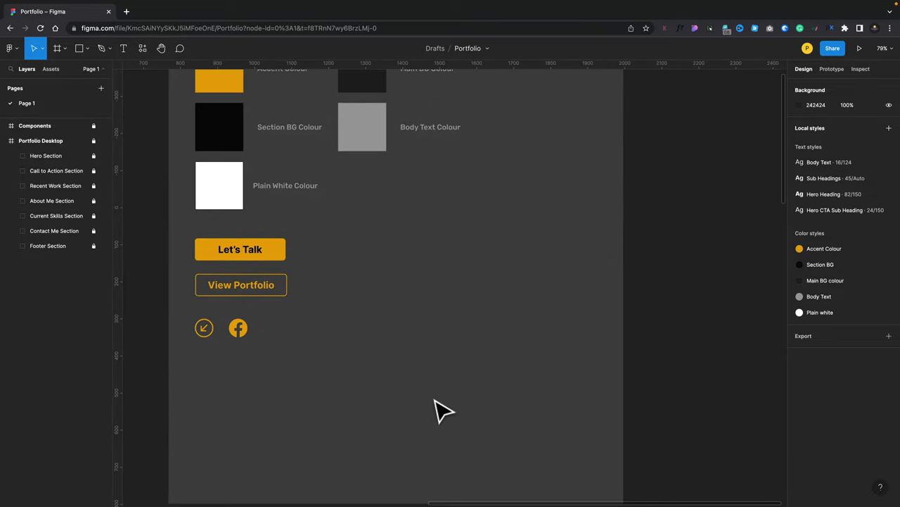
Add a Sample Text box right of the buttons, detach its Sub Headings style, and make it Regular
{"action": "key", "text": "t"}
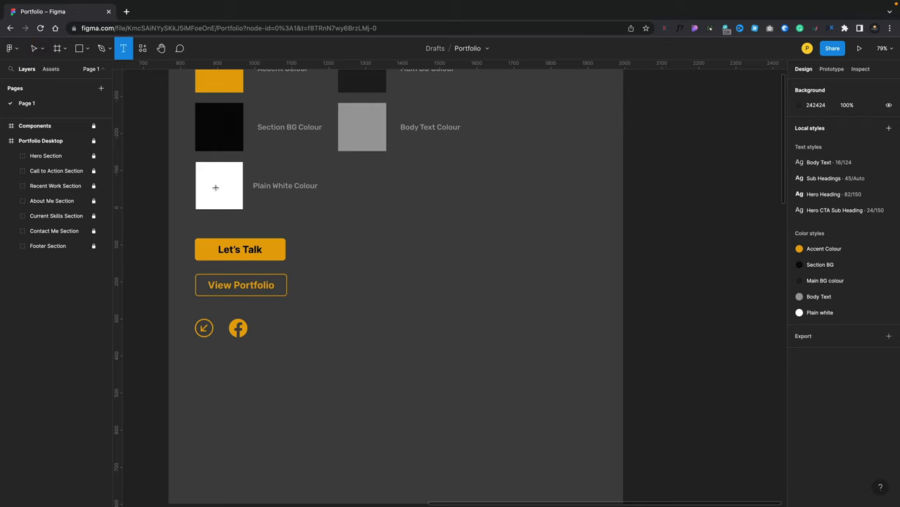
{"action": "left_click_drag", "start_coordinate": [366, 216], "coordinate": [559, 301]}
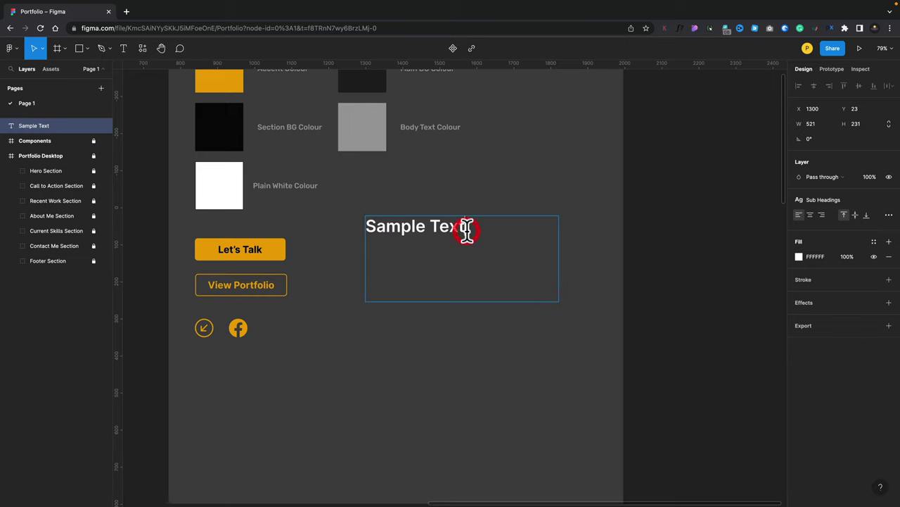
{"action": "left_click_drag", "start_coordinate": [417, 230], "coordinate": [367, 220]}
{"action": "key", "text": "ctrl+c"}
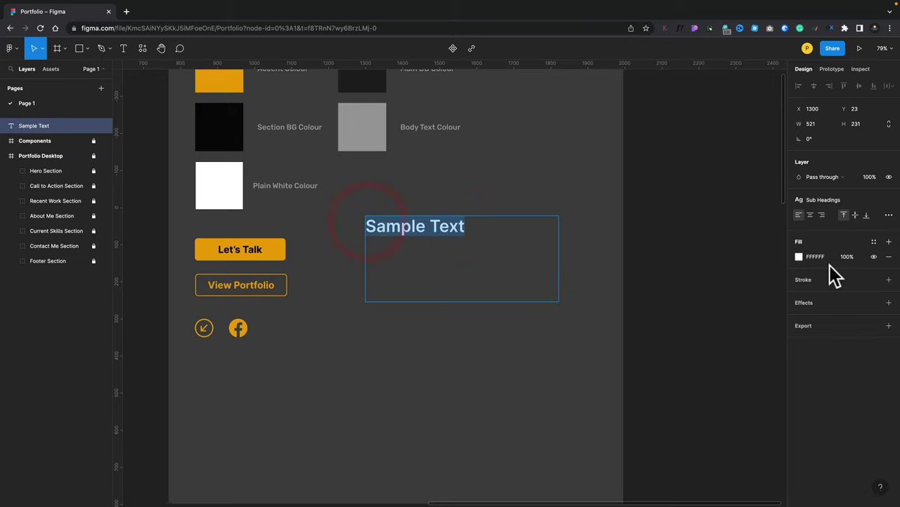
{"action": "left_click", "coordinate": [831, 204]}
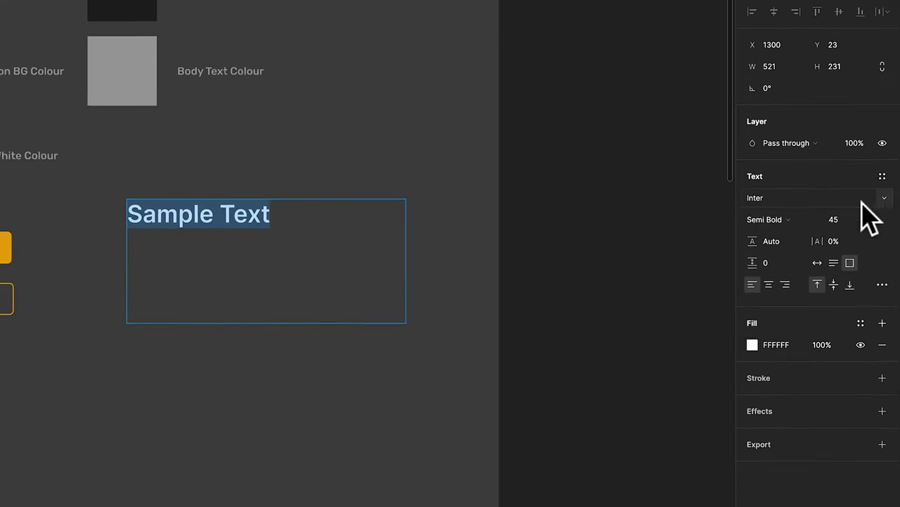
{"action": "left_click", "coordinate": [795, 209]}
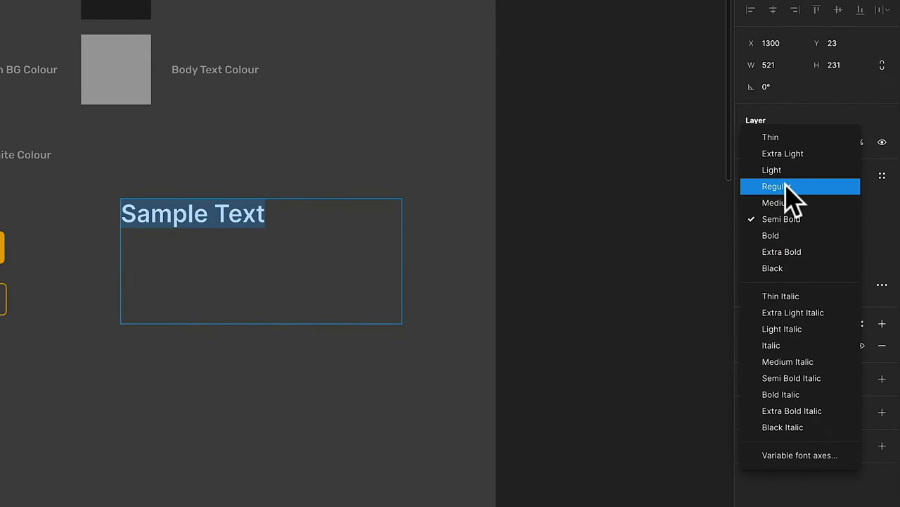
{"action": "left_click", "coordinate": [786, 185]}
Set the Sample Text to size 24, letter spacing -6%, and the Barlow font family
{"action": "left_click", "coordinate": [837, 221]}
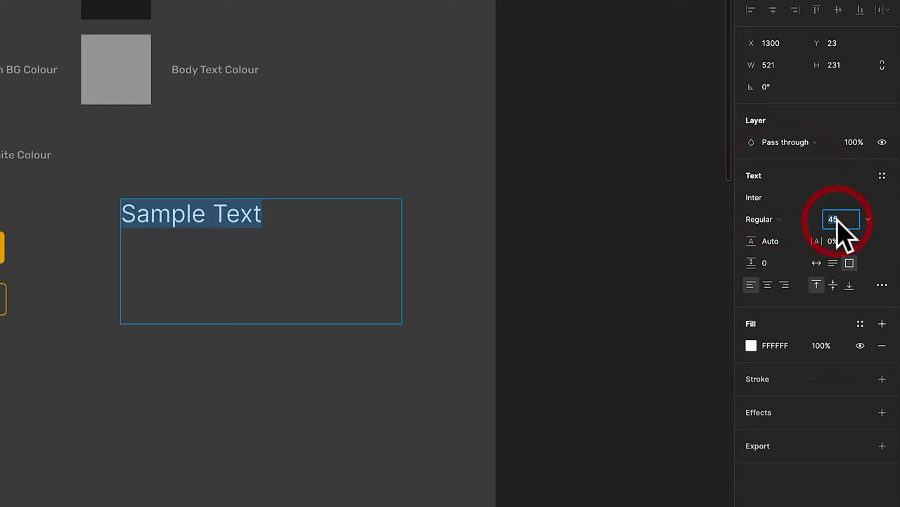
{"action": "key", "text": "Return"}
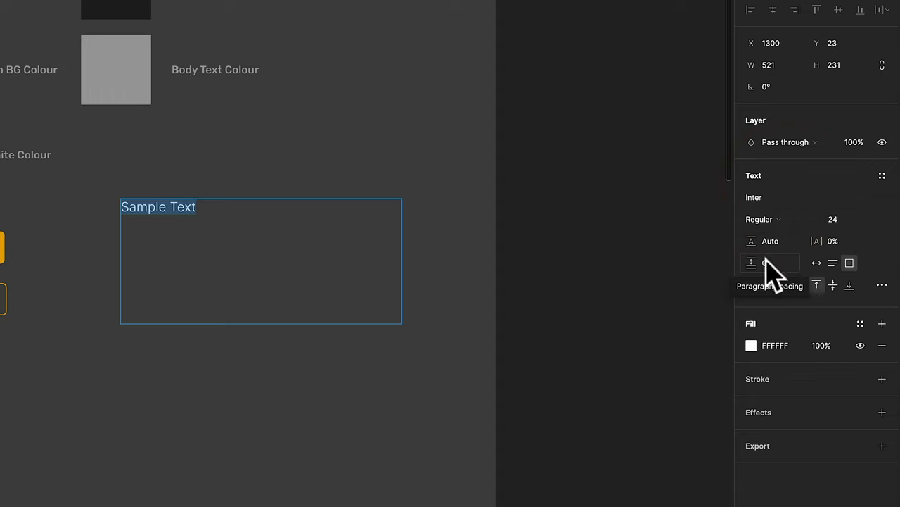
{"action": "left_click", "coordinate": [819, 240]}
{"action": "left_click_drag", "start_coordinate": [825, 240], "coordinate": [820, 241]}
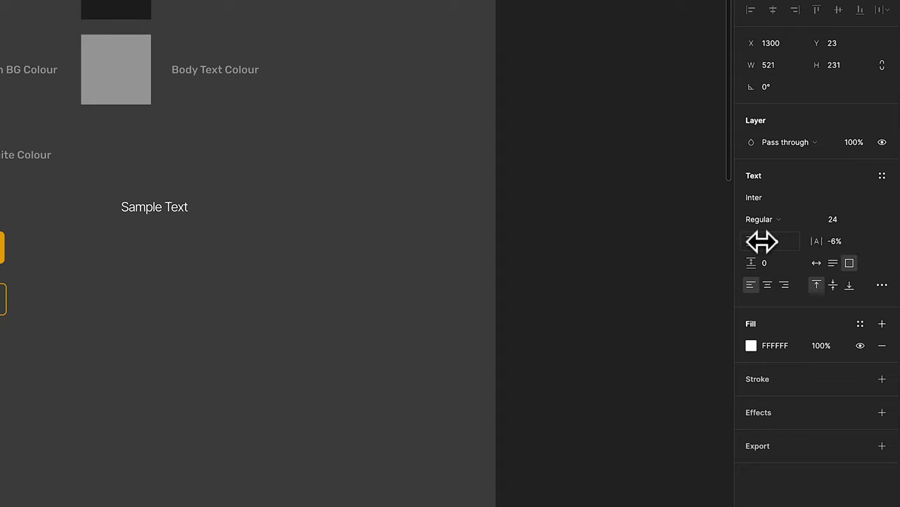
{"action": "mouse_move", "coordinate": [760, 241]}
{"action": "left_mouse_down"}
{"action": "mouse_move", "coordinate": [748, 241]}
{"action": "mouse_move", "coordinate": [756, 241]}
{"action": "left_mouse_up"}
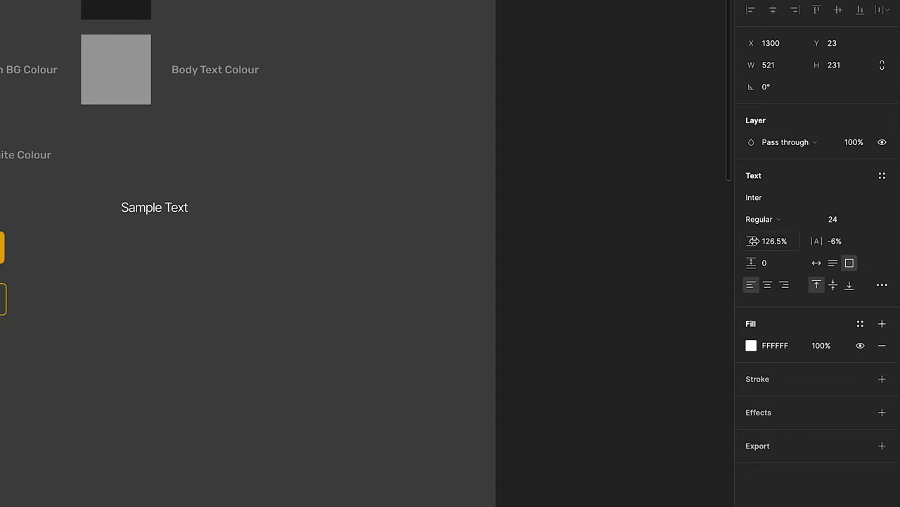
{"action": "left_click", "coordinate": [759, 198]}
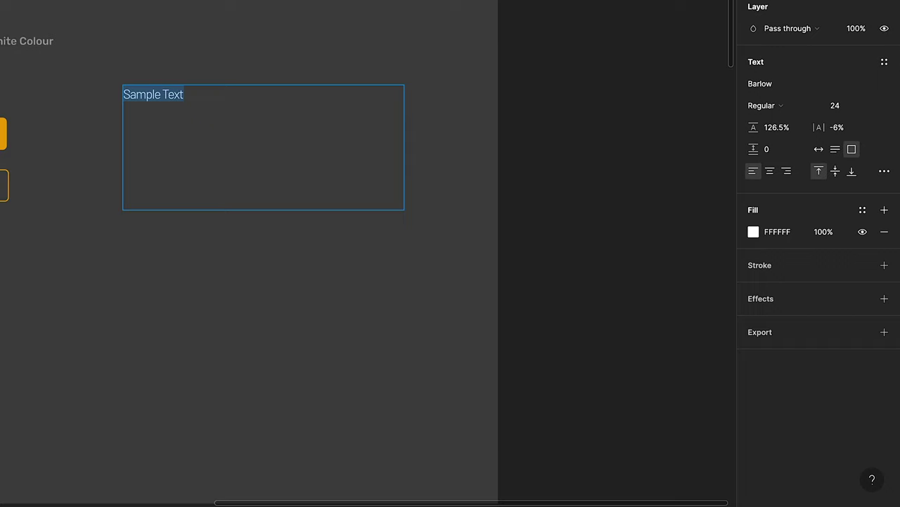
{"action": "left_click", "coordinate": [884, 62]}
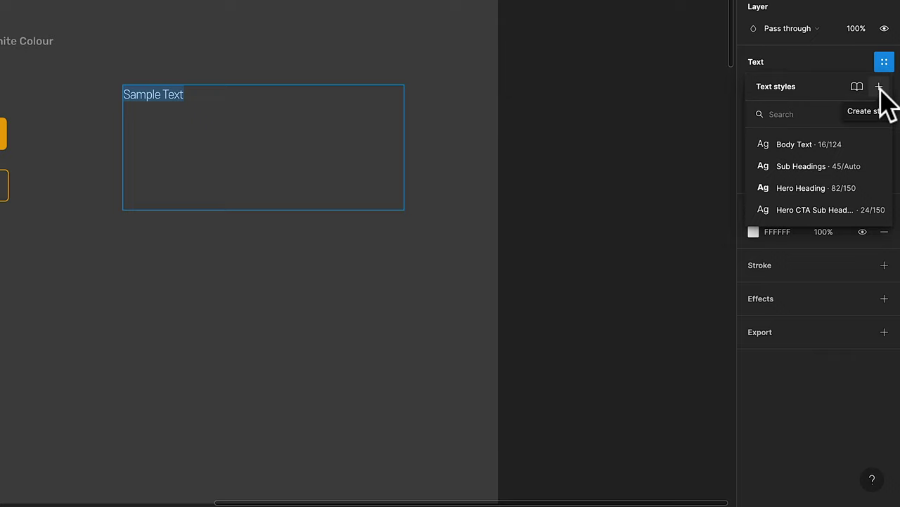
Create a text style named 'Sample Text Style' (24/126.5) with a description and full type properties
{"action": "left_click", "coordinate": [879, 85]}
{"action": "left_click", "coordinate": [647, 204]}
{"action": "key", "text": "ctrl+v"}
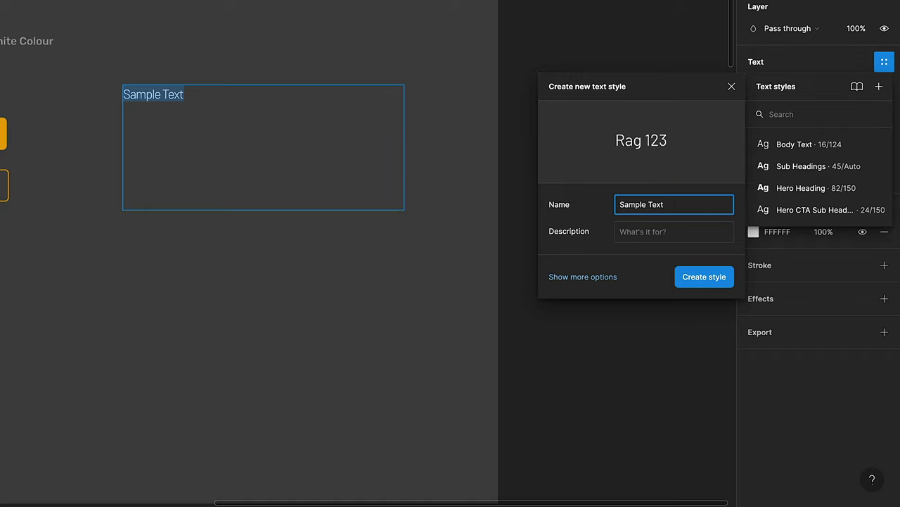
{"action": "left_click", "coordinate": [665, 233]}
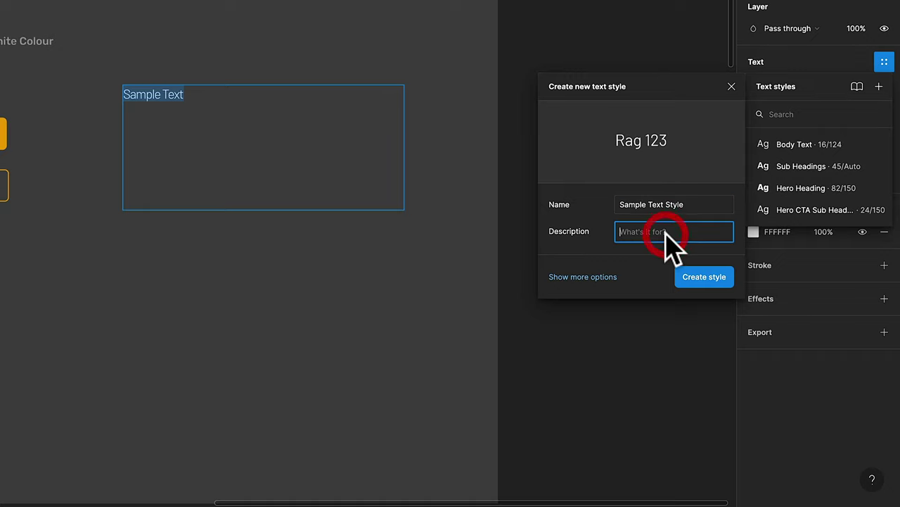
{"action": "left_click", "coordinate": [588, 276]}
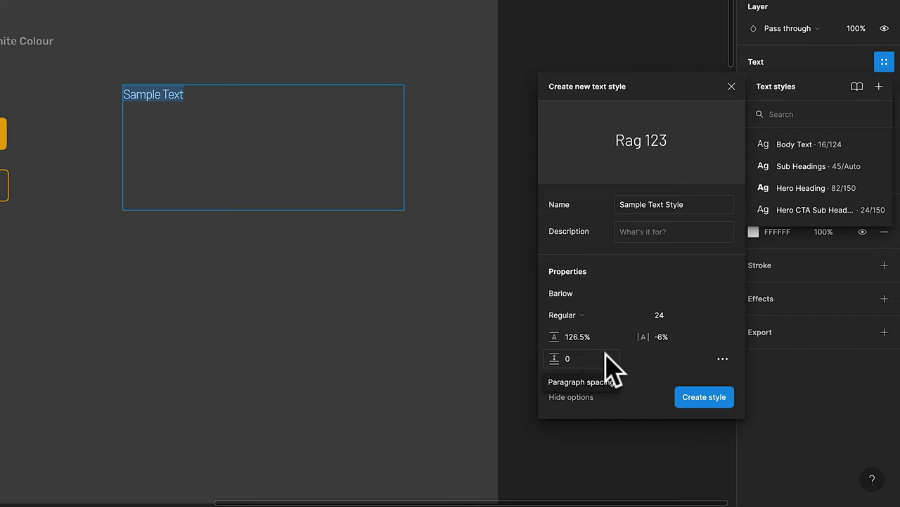
{"action": "left_click", "coordinate": [723, 359]}
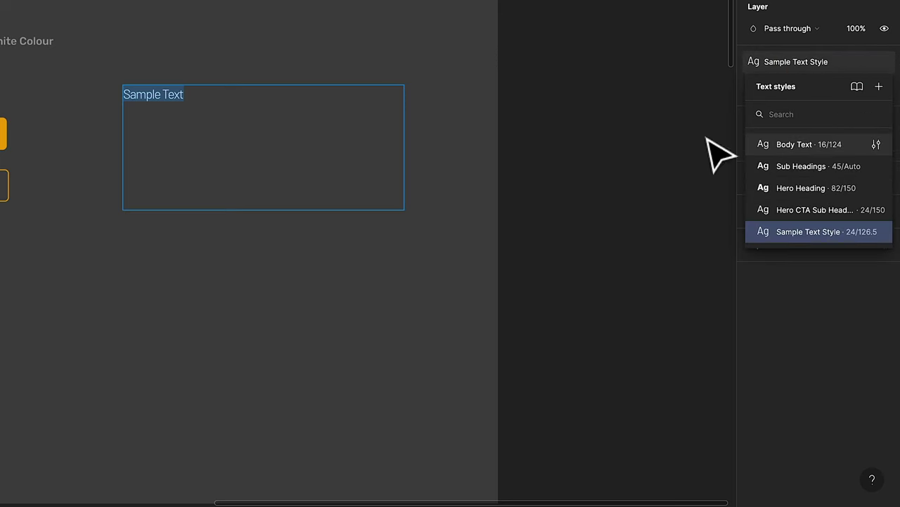
Reduce the Sample Text box's height to 521×44 so it hugs its single line
{"action": "left_click", "coordinate": [246, 111]}
{"action": "left_click_drag", "start_coordinate": [196, 95], "coordinate": [128, 94]}
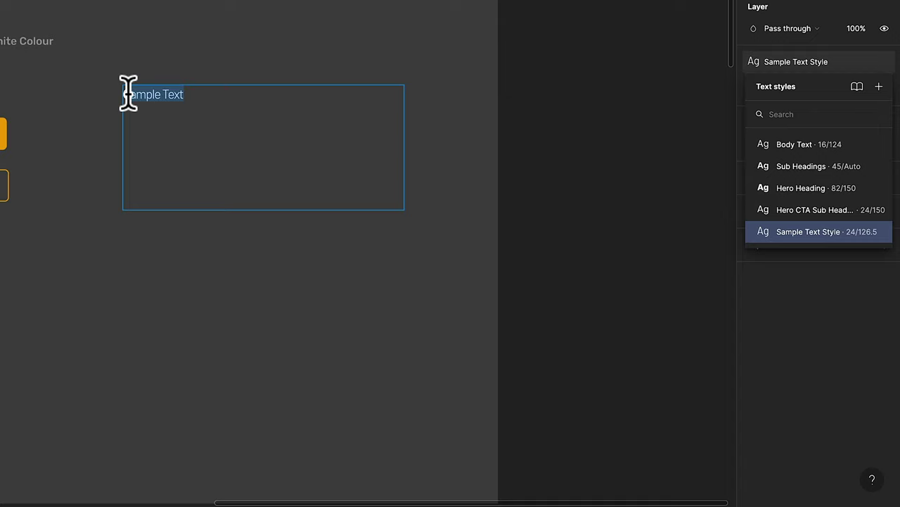
{"action": "left_click", "coordinate": [850, 59]}
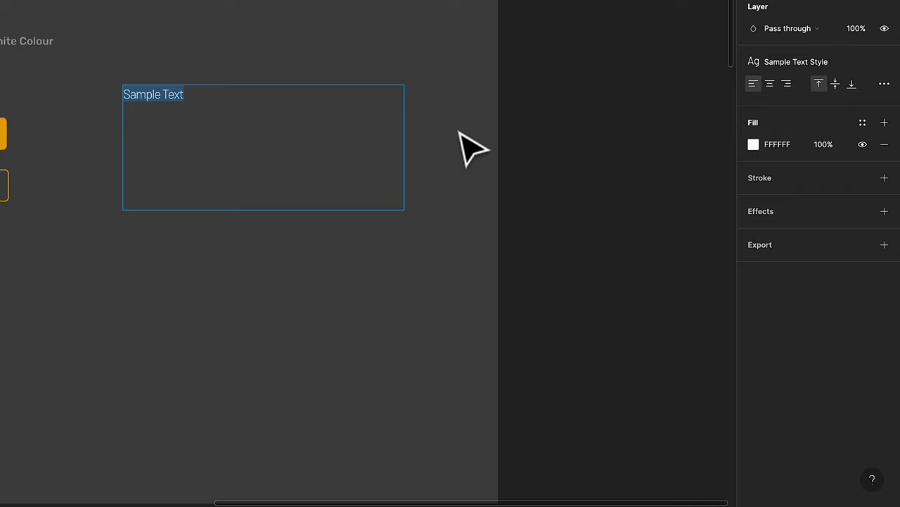
{"action": "left_click", "coordinate": [109, 271]}
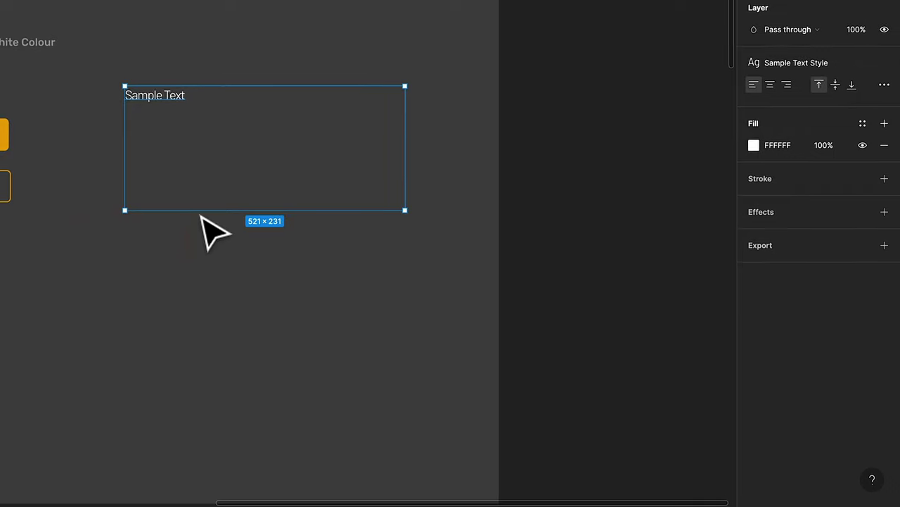
{"action": "left_click_drag", "start_coordinate": [196, 209], "coordinate": [203, 109]}
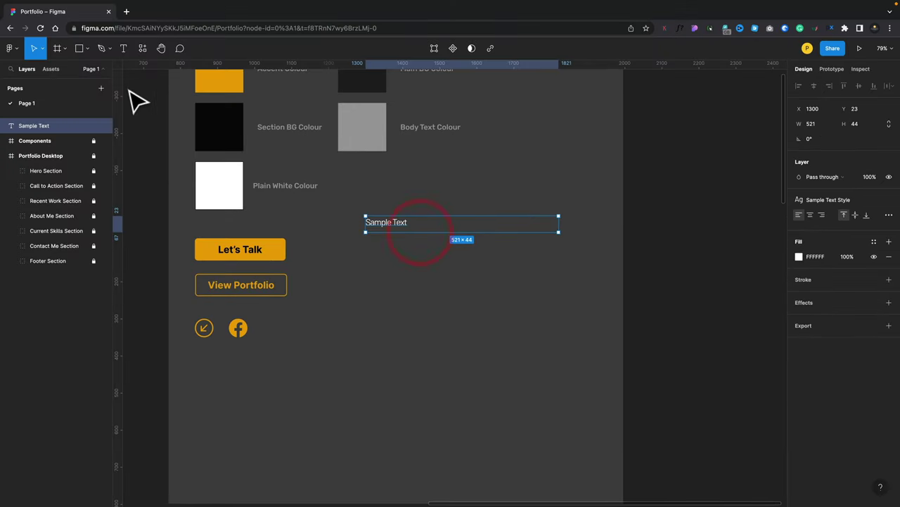
{"action": "left_click", "coordinate": [79, 47]}
Draw a 232×232 square below the Sample Text and give it a blue 3E6DE5 fill
{"action": "mouse_move", "coordinate": [368, 259]}
{"action": "left_mouse_down"}
{"action": "mouse_move", "coordinate": [427, 345]}
{"action": "mouse_move", "coordinate": [454, 345]}
{"action": "left_mouse_up"}
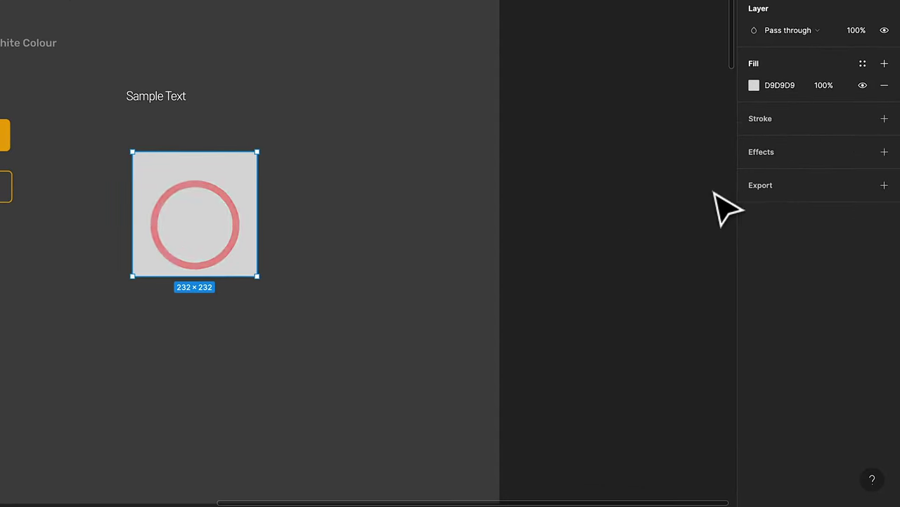
{"action": "left_click", "coordinate": [771, 110]}
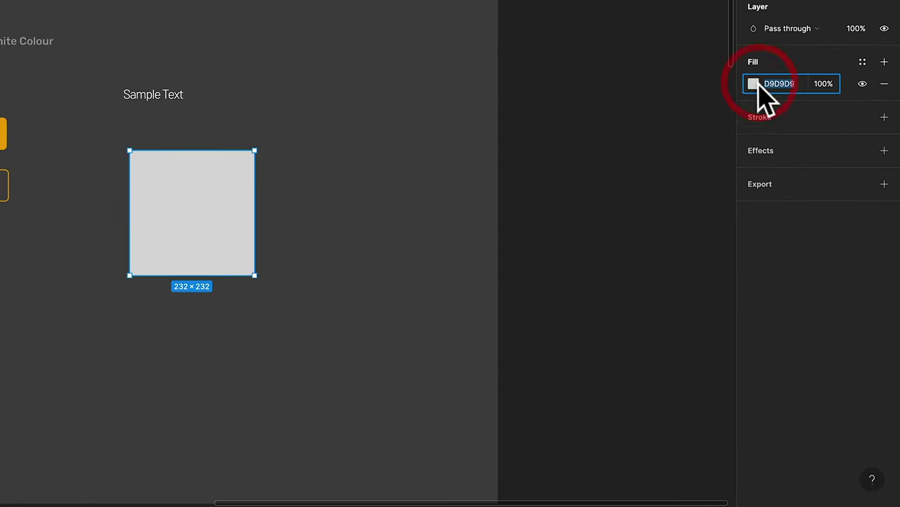
{"action": "left_click", "coordinate": [754, 84]}
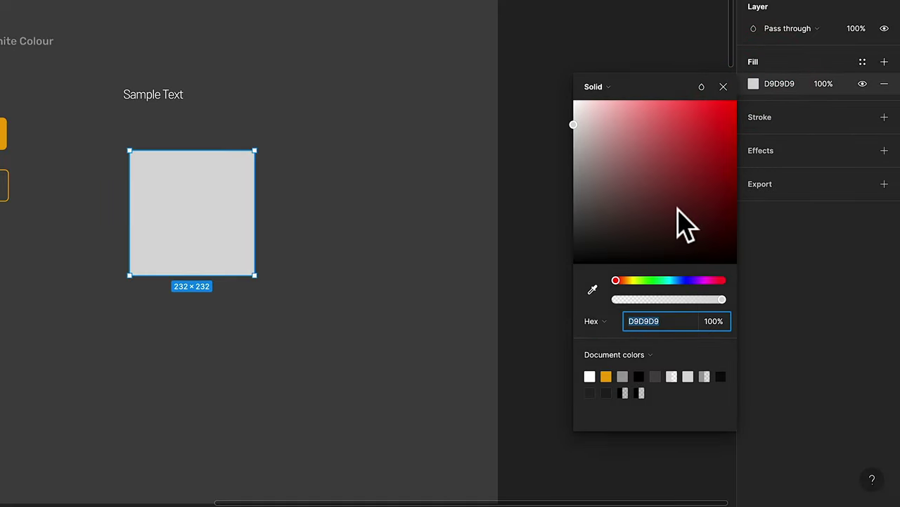
{"action": "left_click", "coordinate": [681, 280]}
{"action": "left_click_drag", "start_coordinate": [693, 201], "coordinate": [693, 119]}
{"action": "key", "text": "Escape"}
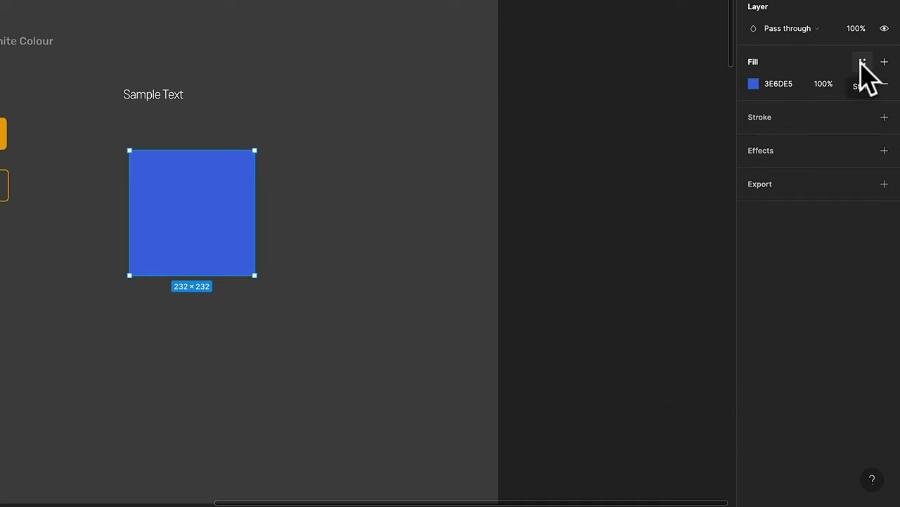
{"action": "left_click", "coordinate": [862, 62]}
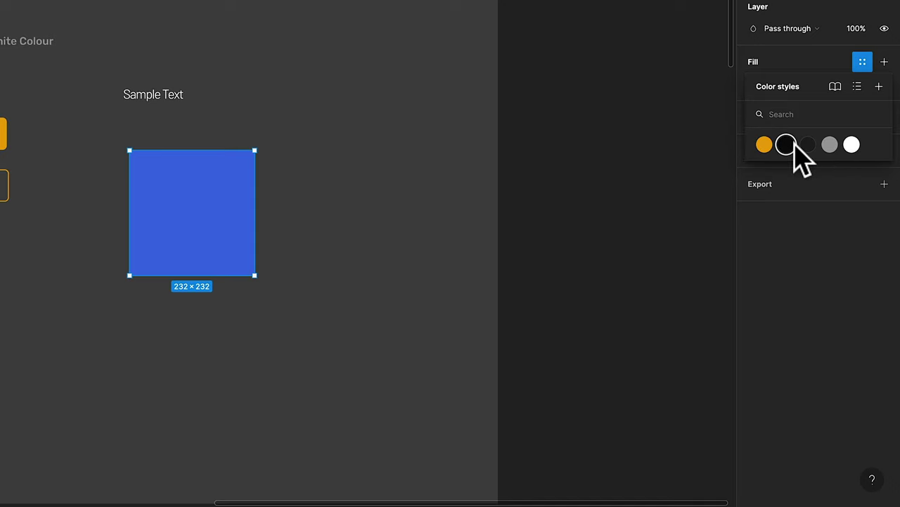
Save the blue fill as a new colour style named 'Pale Blue Sample'
{"action": "left_click", "coordinate": [879, 86]}
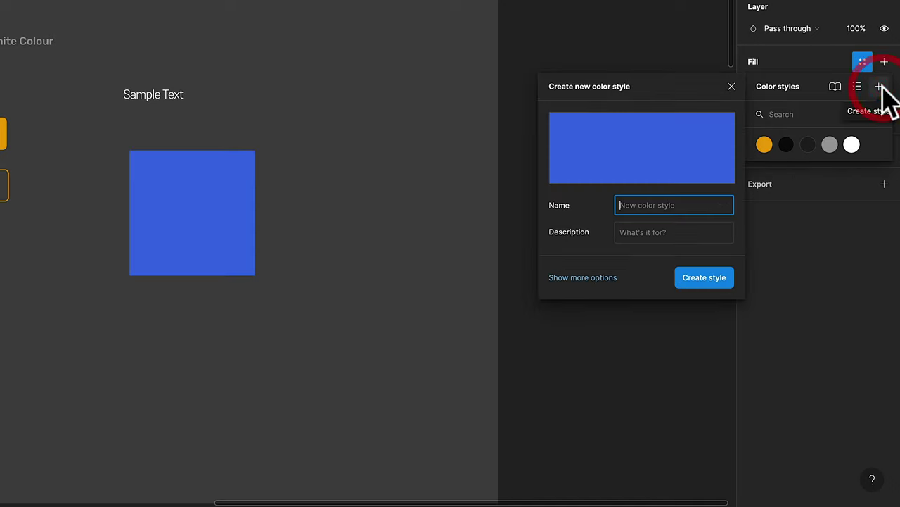
{"action": "type", "text": "Pale Blue Sample"}
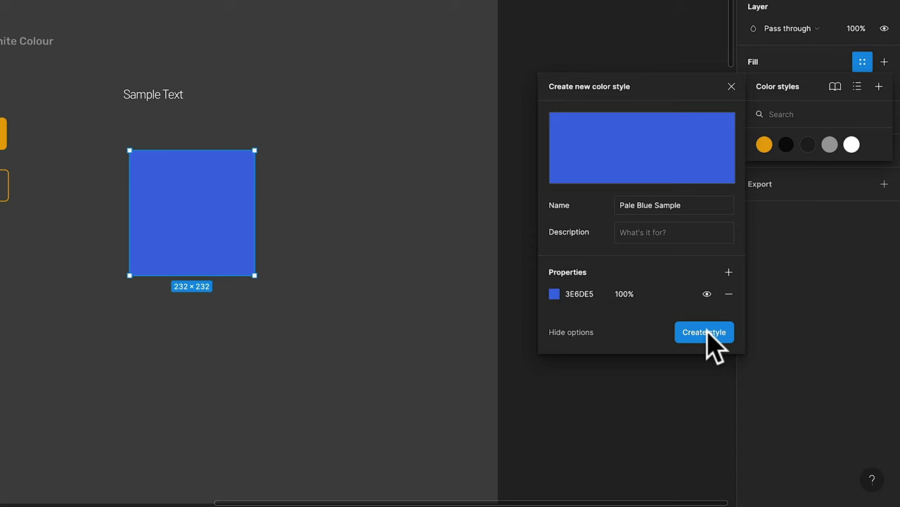
{"action": "left_click", "coordinate": [706, 331]}
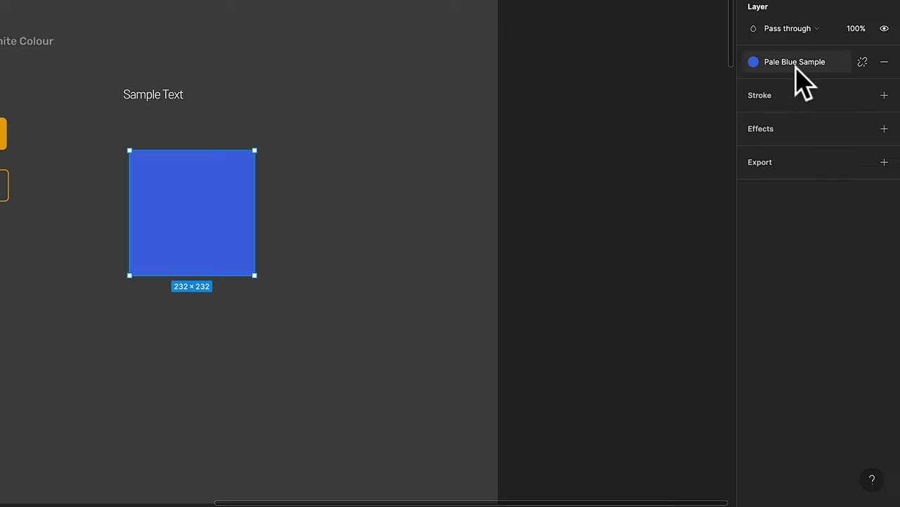
{"action": "left_click", "coordinate": [798, 63]}
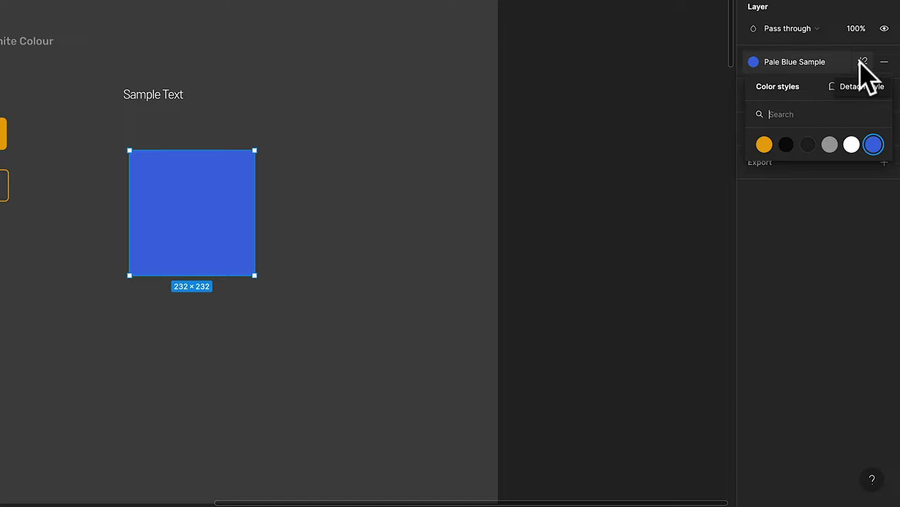
{"action": "left_click", "coordinate": [811, 215]}
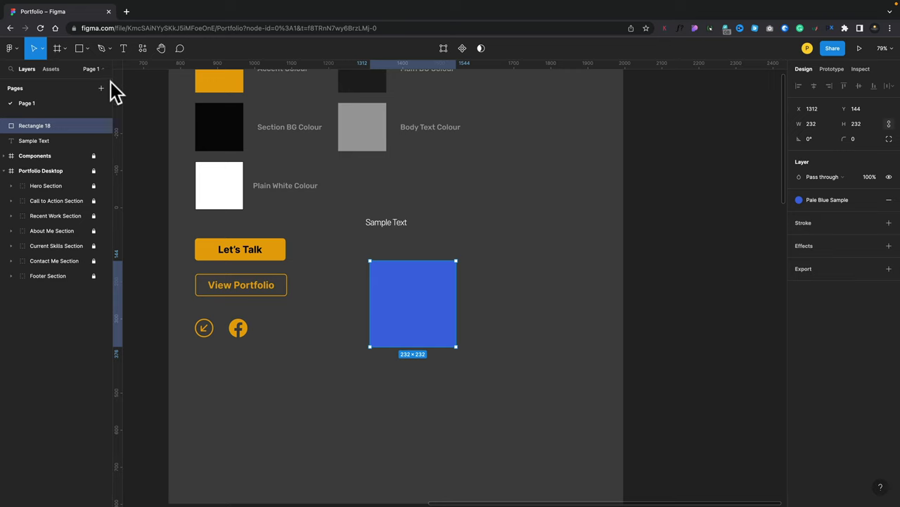
Draw a second square right of the blue one and fill it with the Accent Colour style
{"action": "key", "text": "r"}
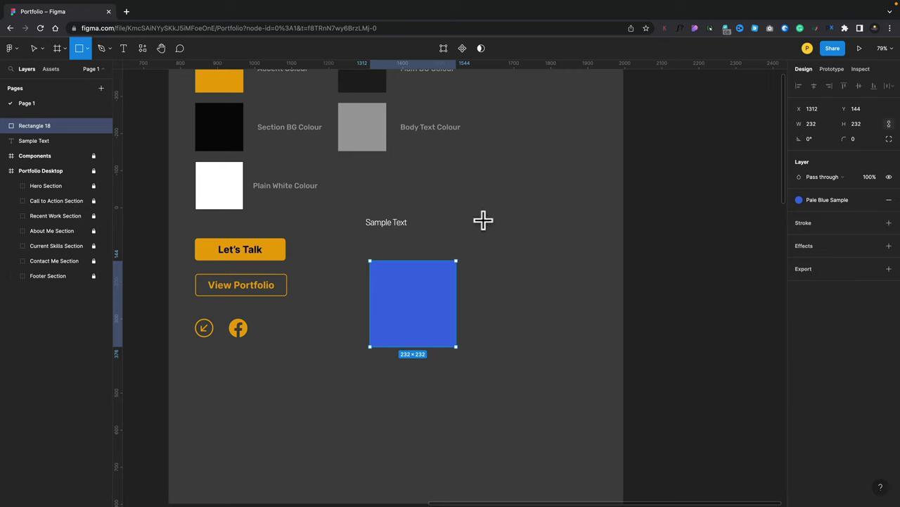
{"action": "left_click_drag", "start_coordinate": [479, 216], "coordinate": [560, 294]}
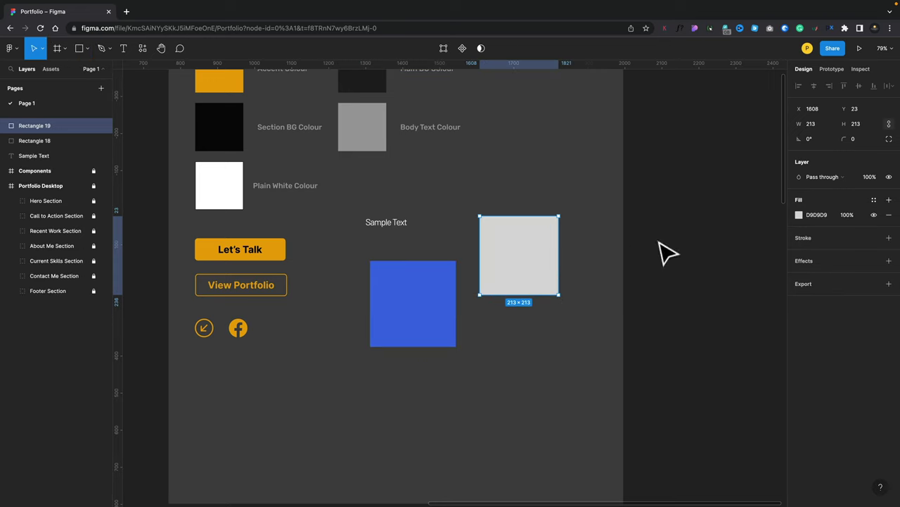
{"action": "left_click", "coordinate": [873, 201]}
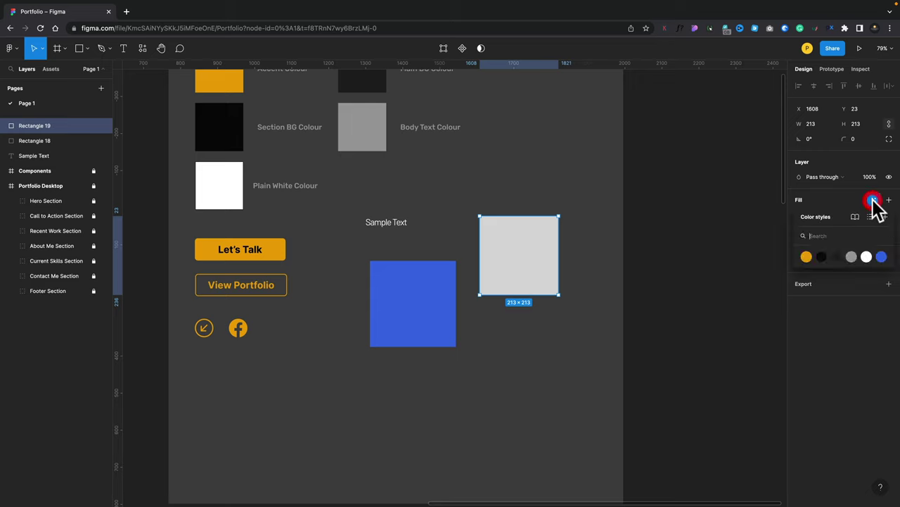
{"action": "left_click", "coordinate": [882, 257]}
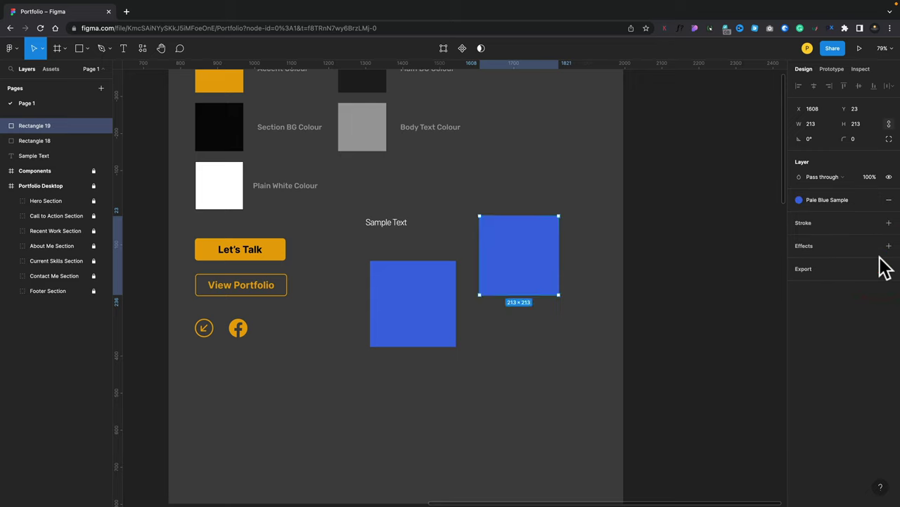
{"action": "left_click", "coordinate": [889, 200]}
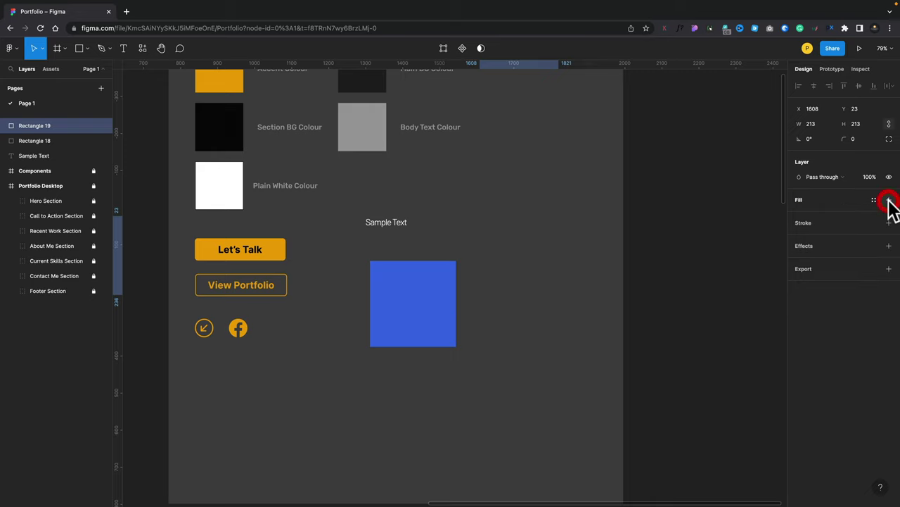
{"action": "left_click", "coordinate": [873, 201]}
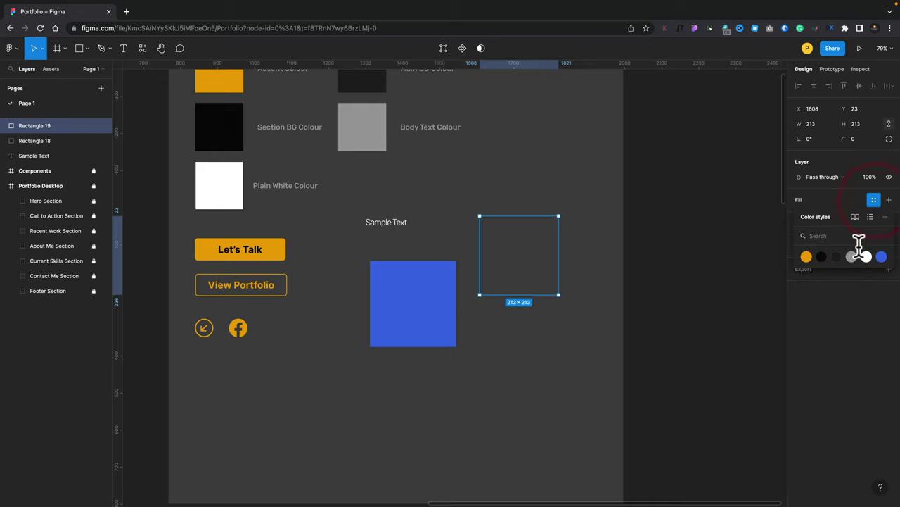
{"action": "left_click", "coordinate": [806, 257]}
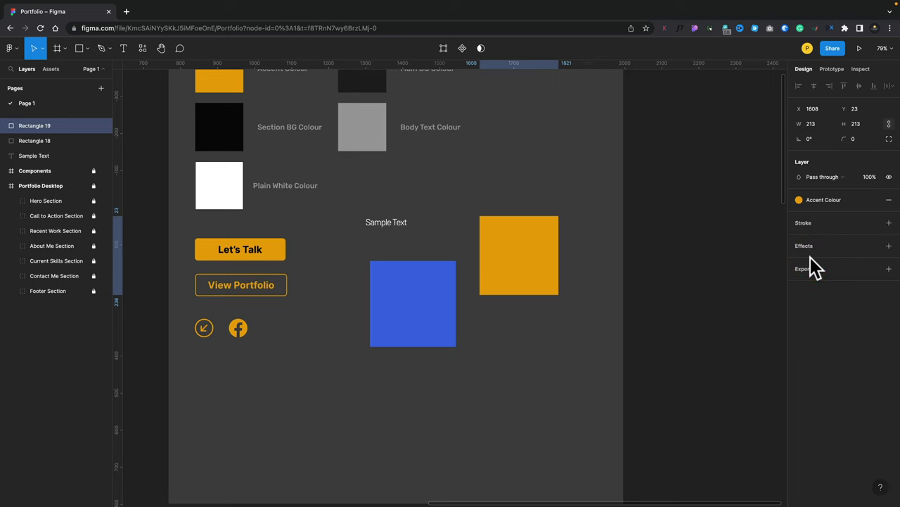
{"action": "left_click_drag", "start_coordinate": [355, 199], "coordinate": [573, 386]}
Delete both squares and Sample Text, then the Pale Blue Sample and Sample Text Style styles
{"action": "key", "text": "Delete"}
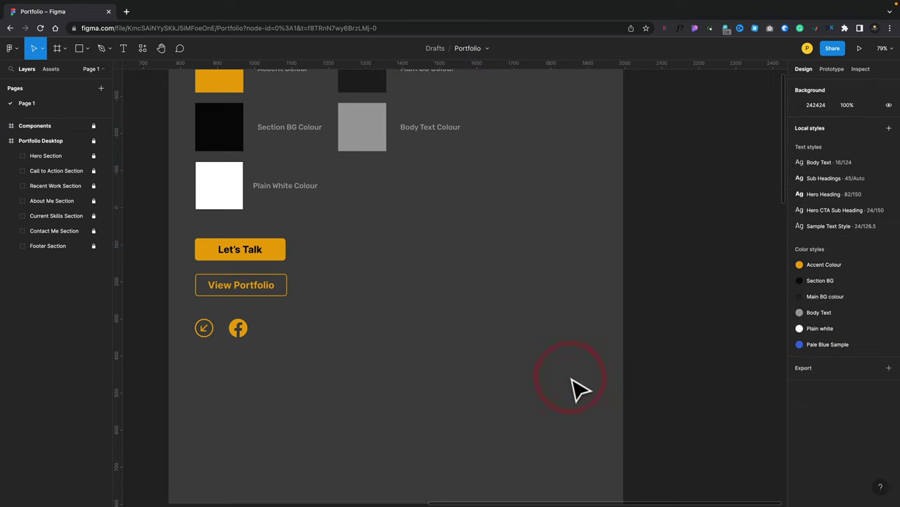
{"action": "left_click", "coordinate": [870, 345]}
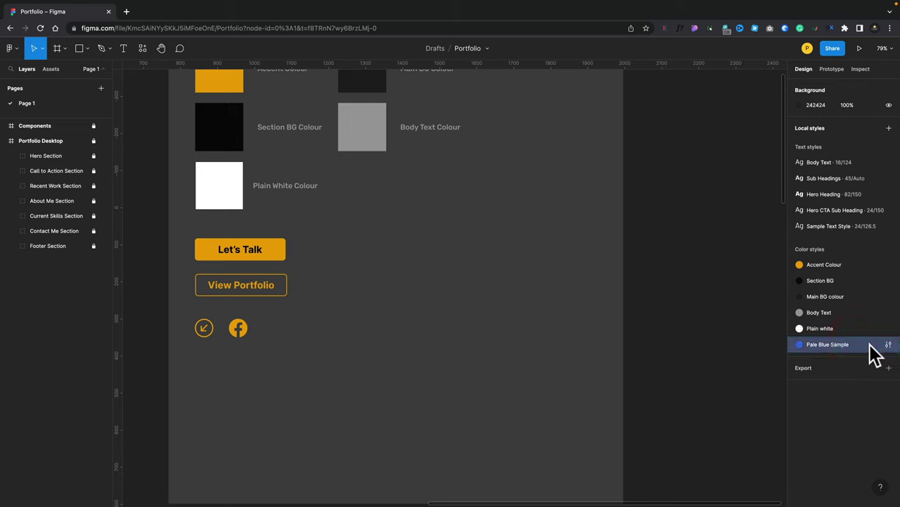
{"action": "key", "text": "Delete"}
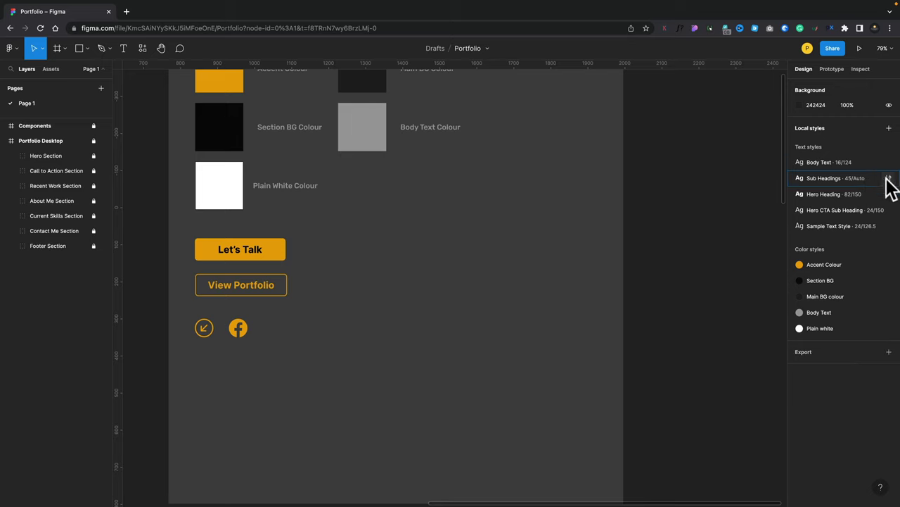
{"action": "left_click", "coordinate": [881, 225]}
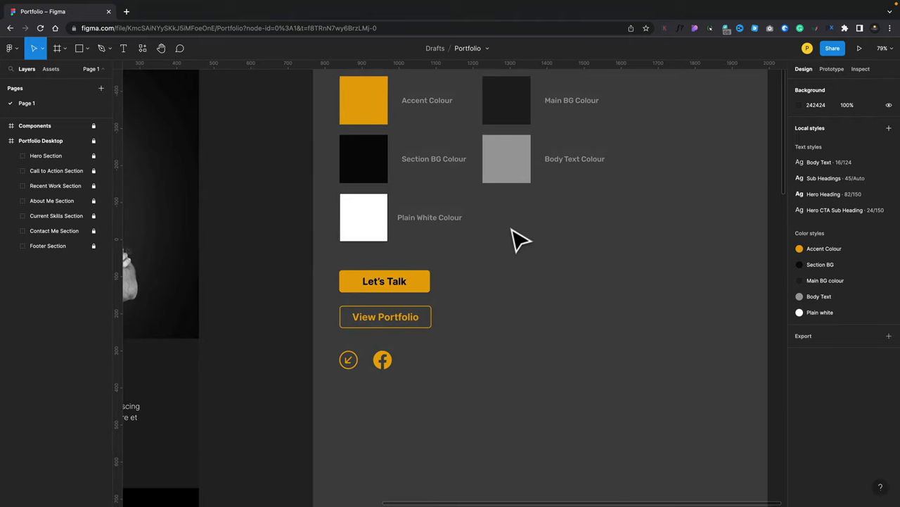
Run Automatic Style Guides' Generate Style Guide from the 'style guide' plugin search and dismiss the notice
{"action": "scroll", "coordinate": [520, 239], "scroll_direction": "down", "scroll_amount": 5}
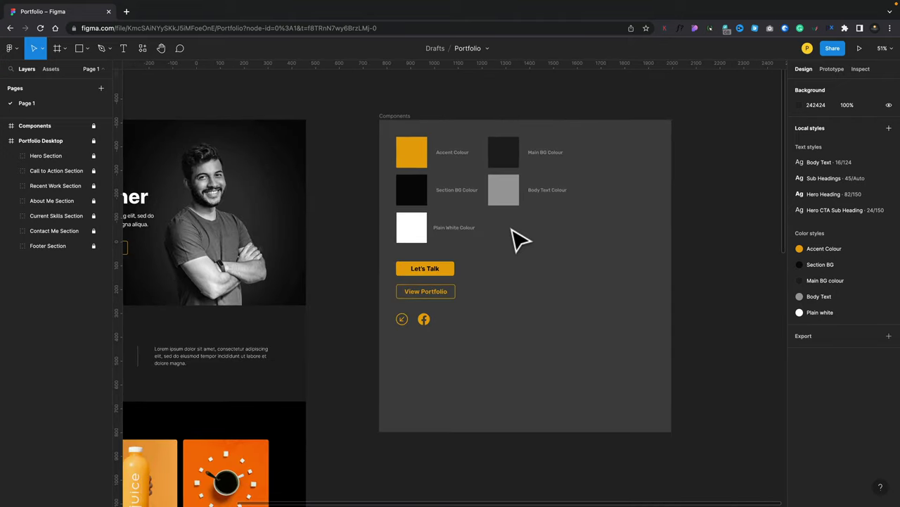
{"action": "scroll", "coordinate": [521, 240], "scroll_direction": "down", "scroll_amount": 4}
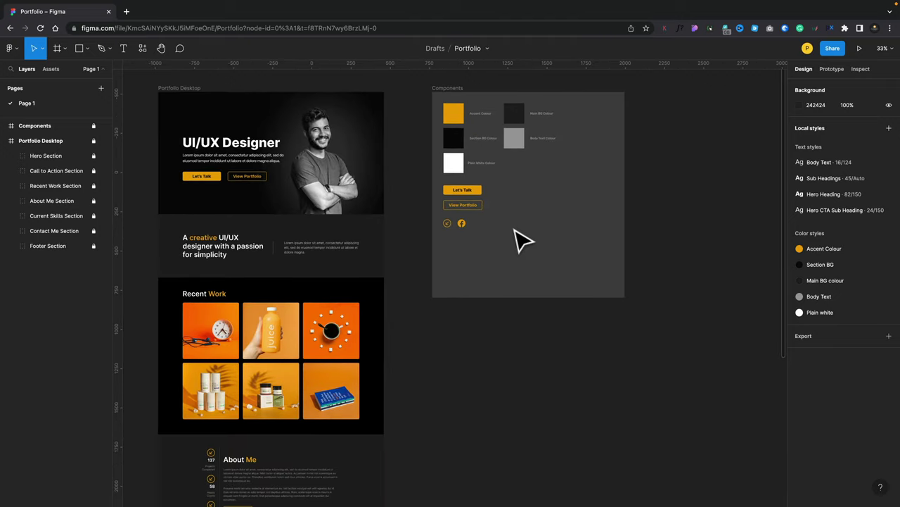
{"action": "left_click", "coordinate": [142, 49]}
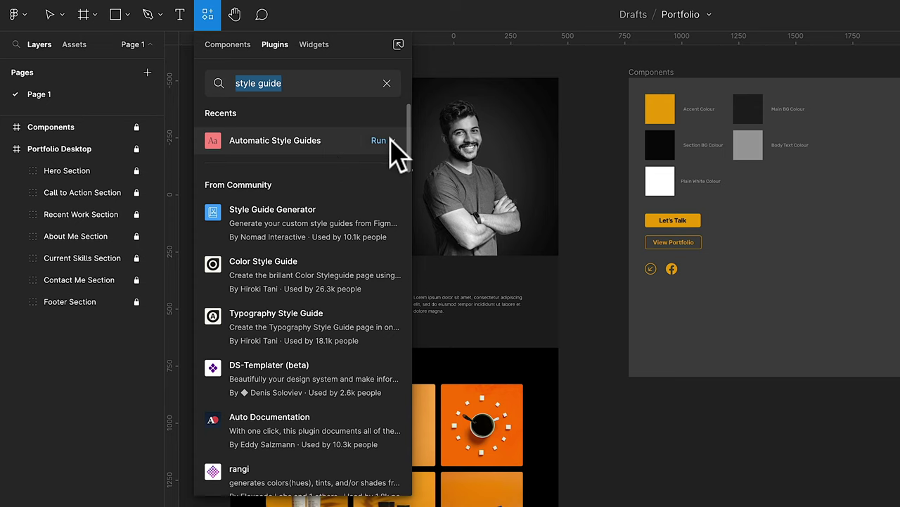
{"action": "left_click", "coordinate": [392, 140]}
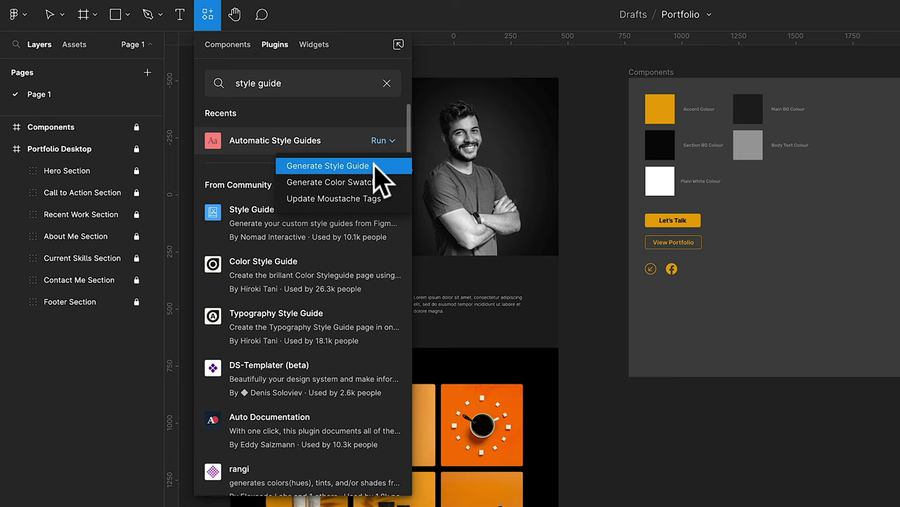
{"action": "left_click", "coordinate": [380, 169]}
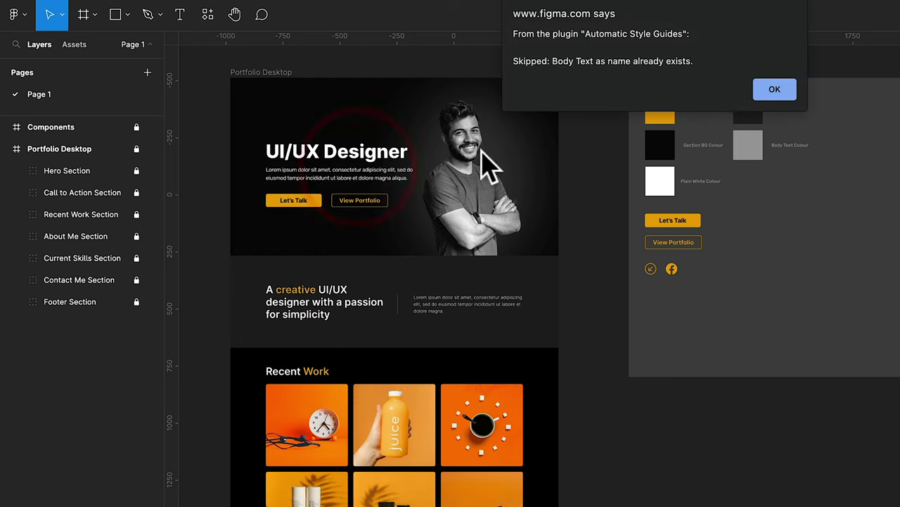
{"action": "left_click", "coordinate": [778, 91]}
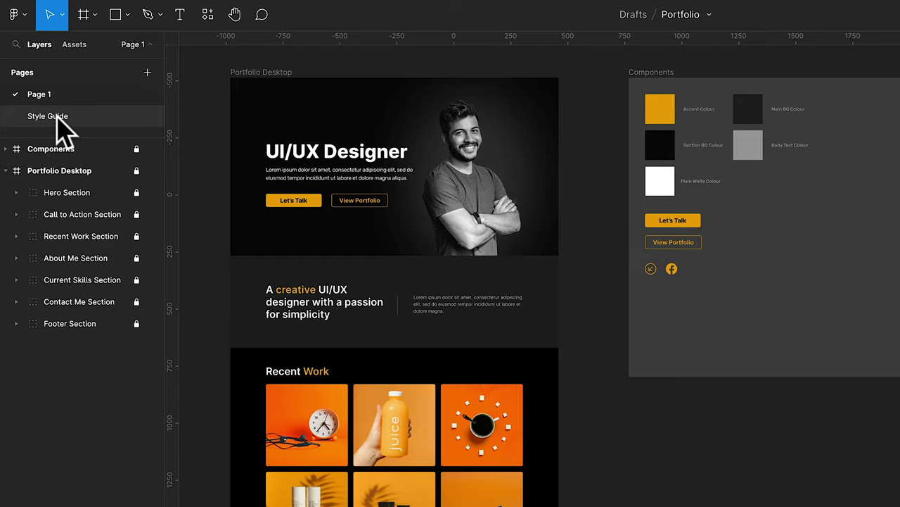
Go to the Style Guide page and scroll through its cover and generated frames
{"action": "left_click", "coordinate": [49, 116]}
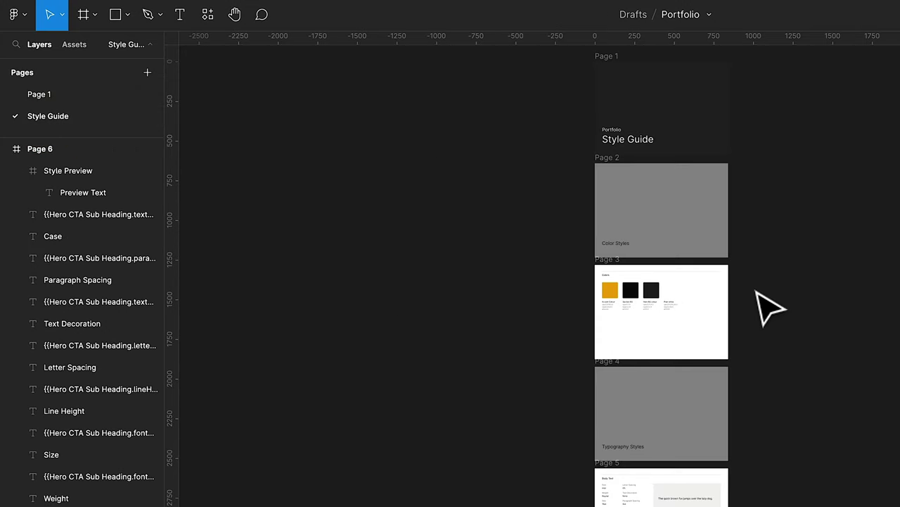
{"action": "scroll", "coordinate": [767, 306], "scroll_direction": "up", "scroll_amount": 5}
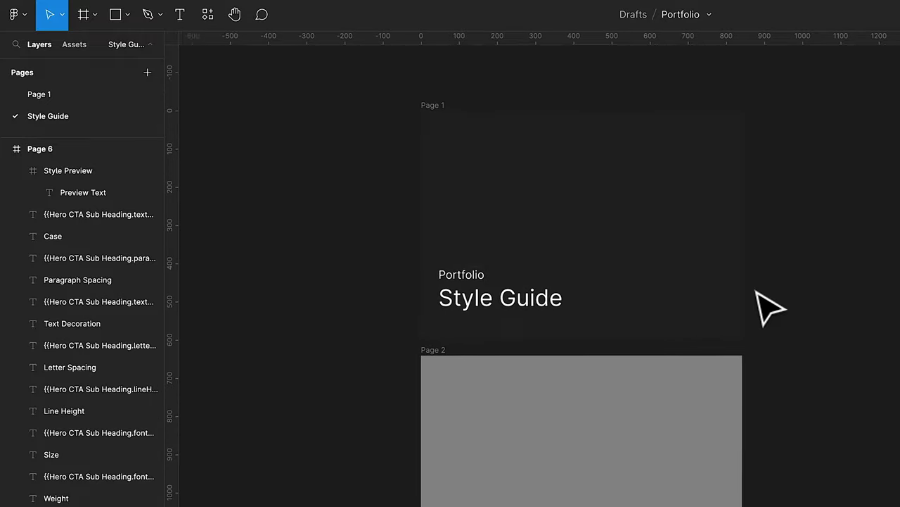
{"action": "left_click", "coordinate": [599, 189]}
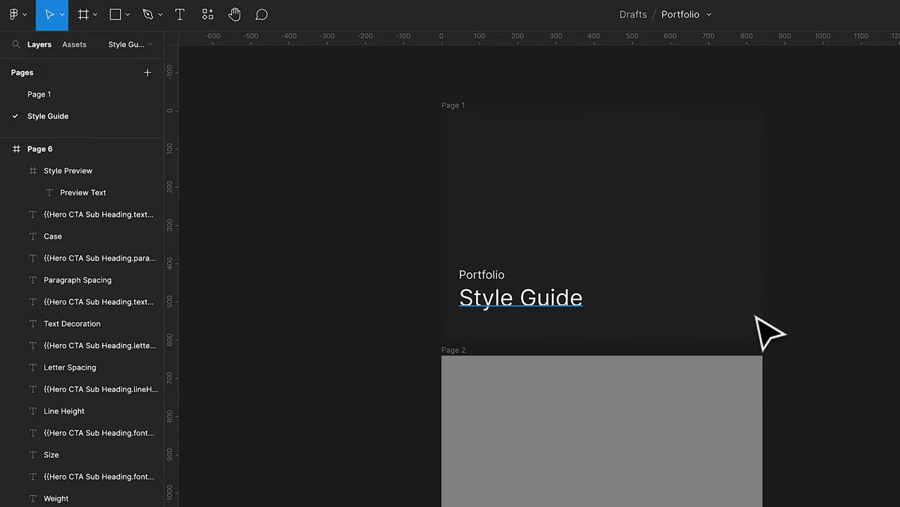
{"action": "scroll", "coordinate": [872, 359], "scroll_direction": "down", "scroll_amount": 10}
{"action": "scroll", "coordinate": [876, 359], "scroll_direction": "down", "scroll_amount": 2}
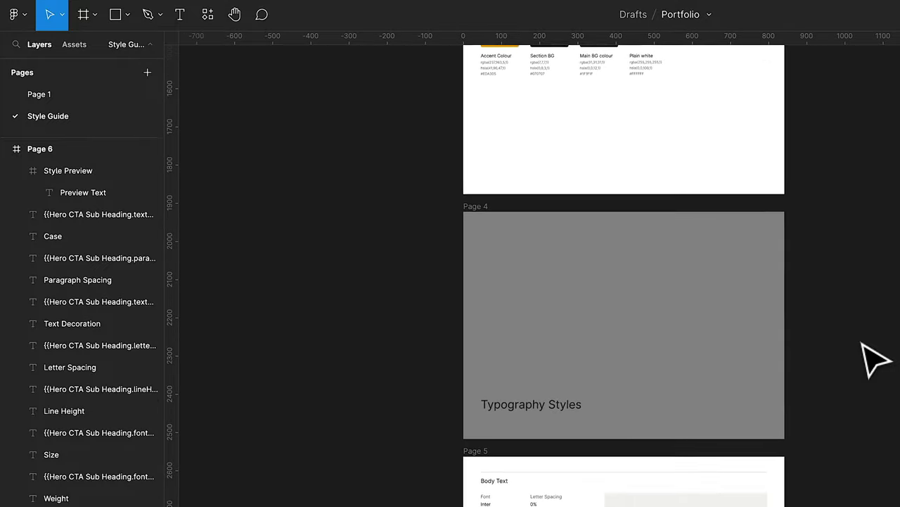
{"action": "scroll", "coordinate": [876, 359], "scroll_direction": "up", "scroll_amount": 3}
{"action": "scroll", "coordinate": [875, 359], "scroll_direction": "down", "scroll_amount": 8}
{"action": "scroll", "coordinate": [874, 358], "scroll_direction": "up", "scroll_amount": 6}
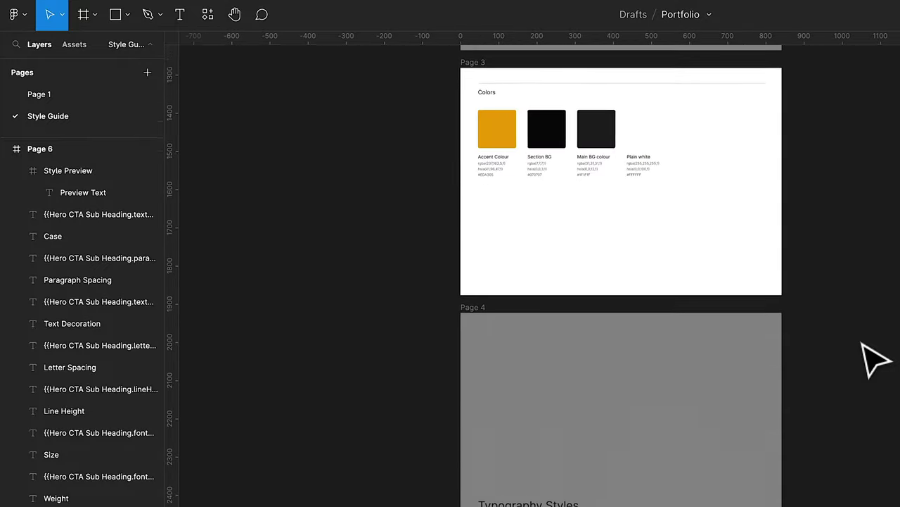
{"action": "scroll", "coordinate": [563, 271], "scroll_direction": "up", "scroll_amount": 5, "text": "ctrl"}
{"action": "scroll", "coordinate": [556, 261], "scroll_direction": "down", "scroll_amount": 1, "text": "ctrl"}
{"action": "scroll", "coordinate": [556, 262], "scroll_direction": "up", "scroll_amount": 5}
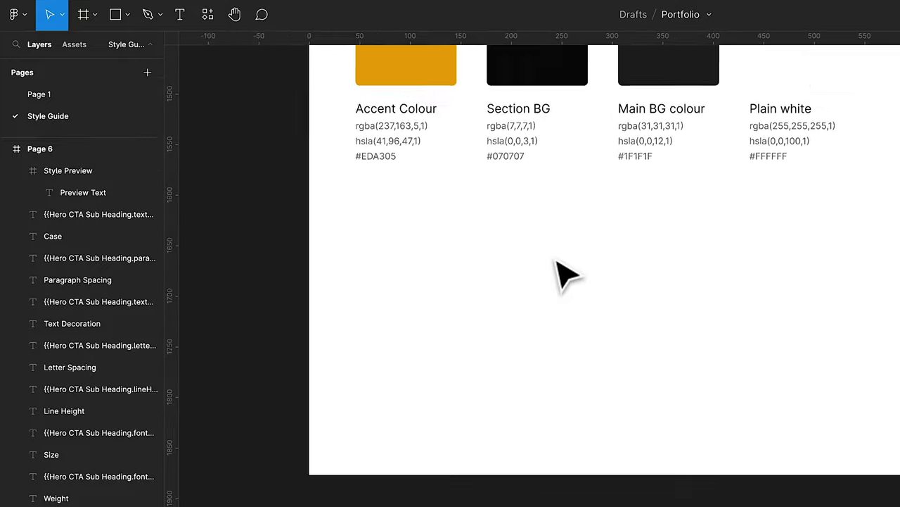
Inspect the Accent Colour swatch group and scroll down through the colour swatches
{"action": "left_click", "coordinate": [395, 377]}
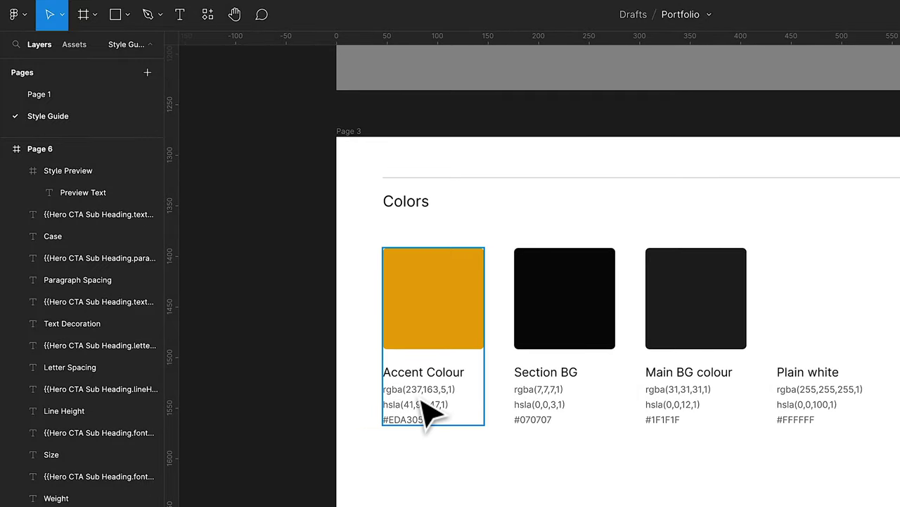
{"action": "left_click", "coordinate": [302, 452]}
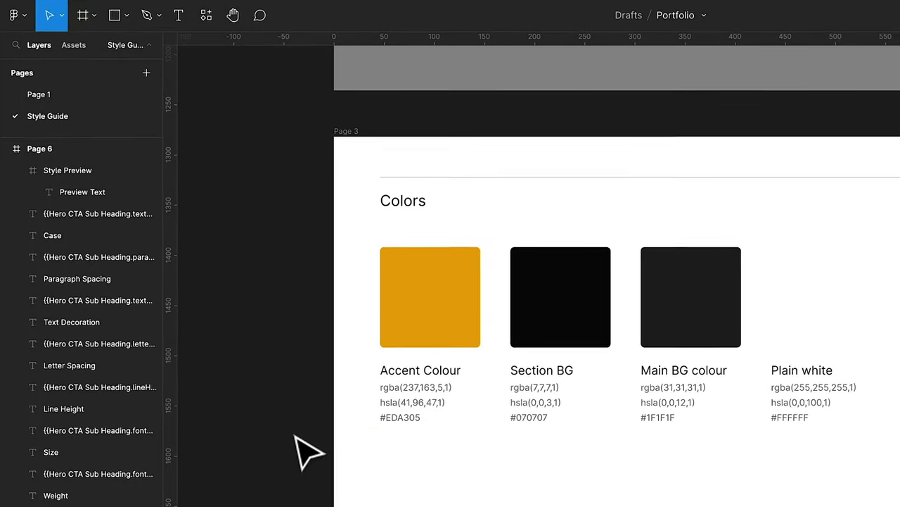
{"action": "scroll", "coordinate": [295, 472], "scroll_direction": "down", "scroll_amount": 5}
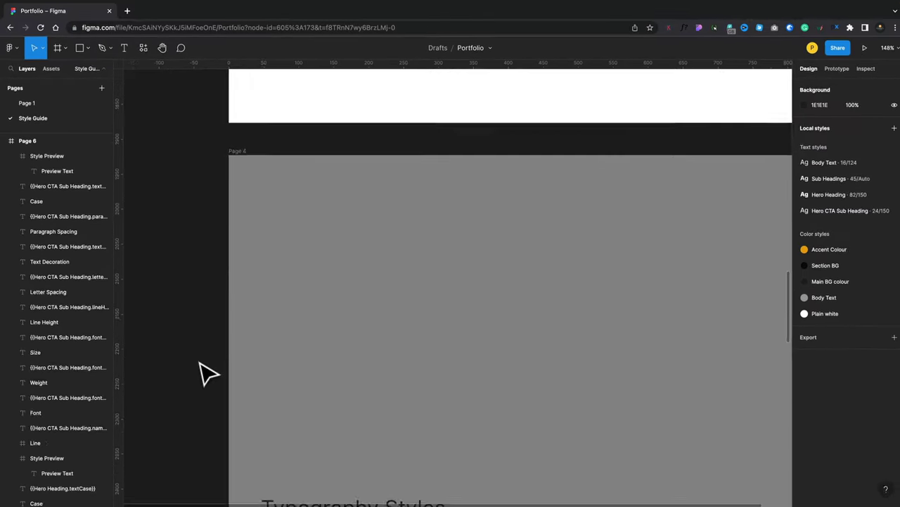
{"action": "scroll", "coordinate": [209, 374], "scroll_direction": "down", "scroll_amount": 10}
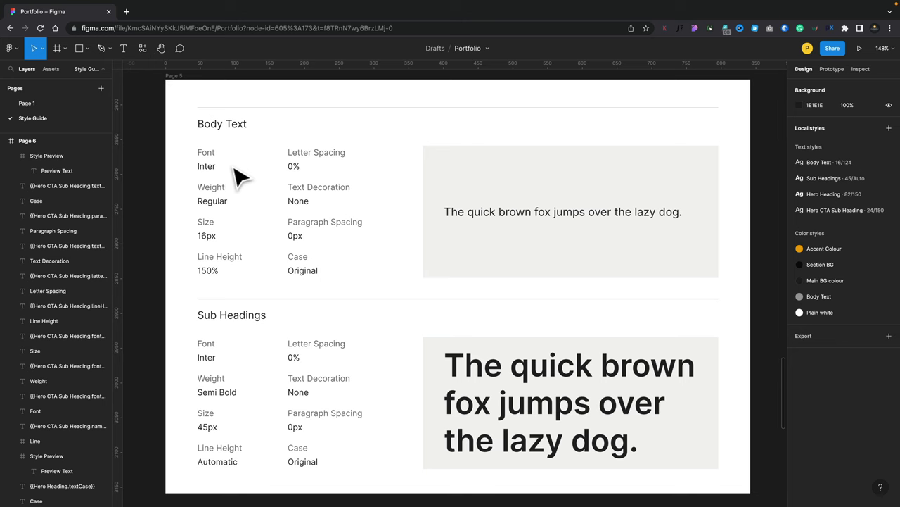
{"action": "scroll", "coordinate": [239, 246], "scroll_direction": "down", "scroll_amount": 8}
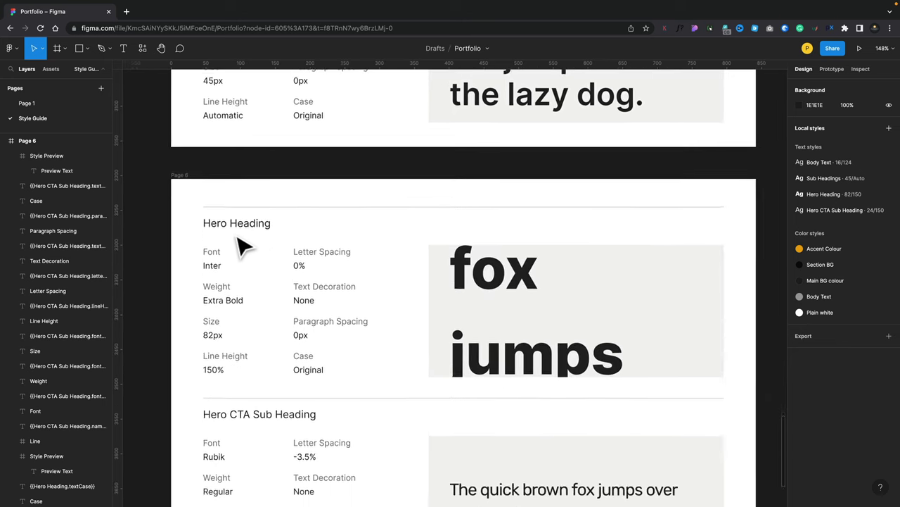
{"action": "scroll", "coordinate": [239, 246], "scroll_direction": "down", "scroll_amount": 5}
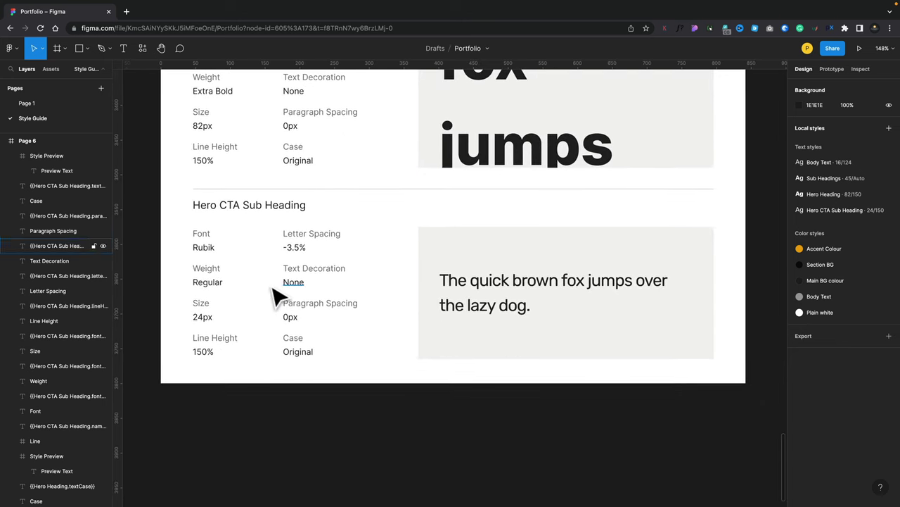